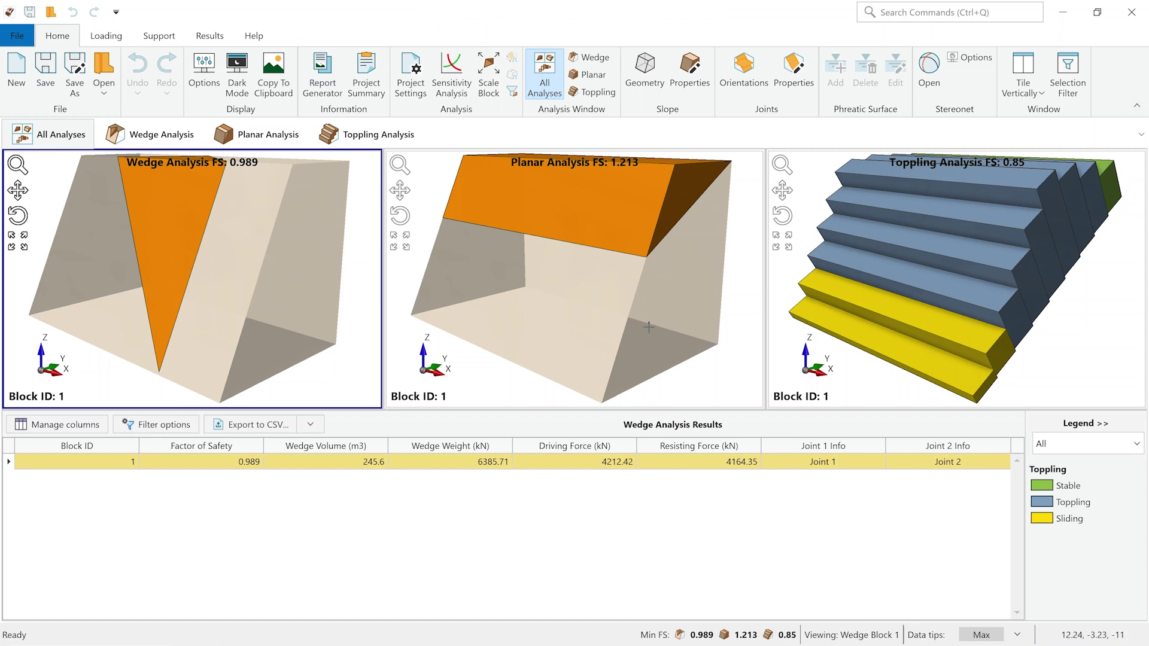
Step: Set the slope face to 70° dip, 0° dip direction, 20 m height and 40 m length
{"action": "left_click", "coordinate": [646, 85]}
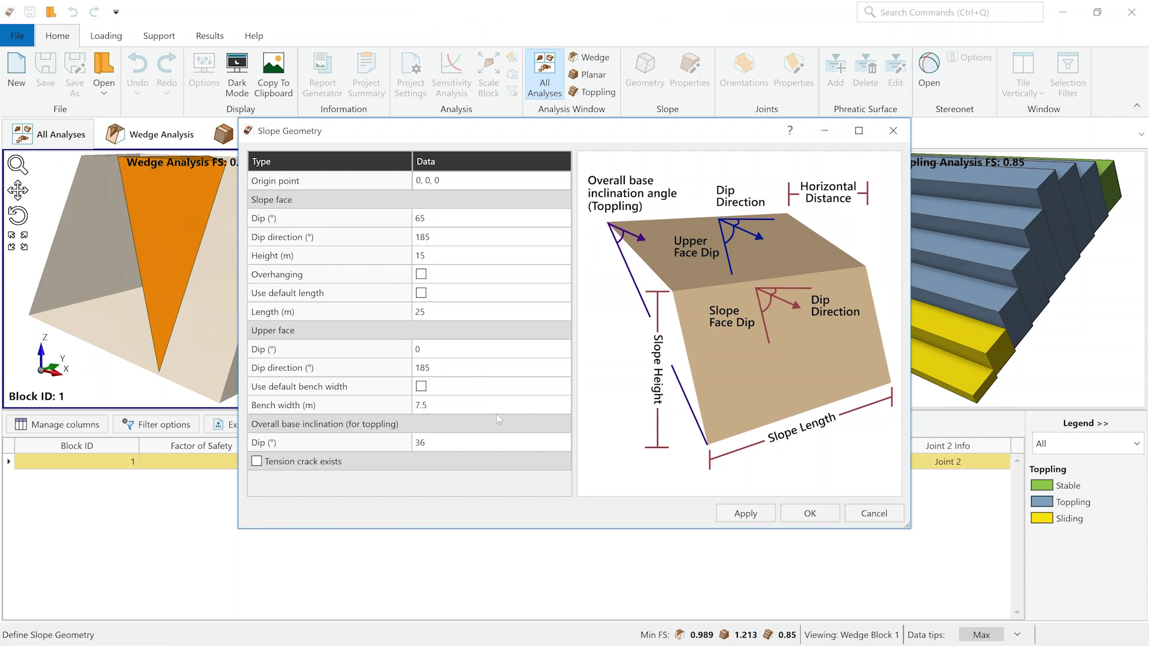
{"action": "left_click", "coordinate": [436, 223]}
{"action": "type", "text": "70"}
{"action": "left_click", "coordinate": [452, 237]}
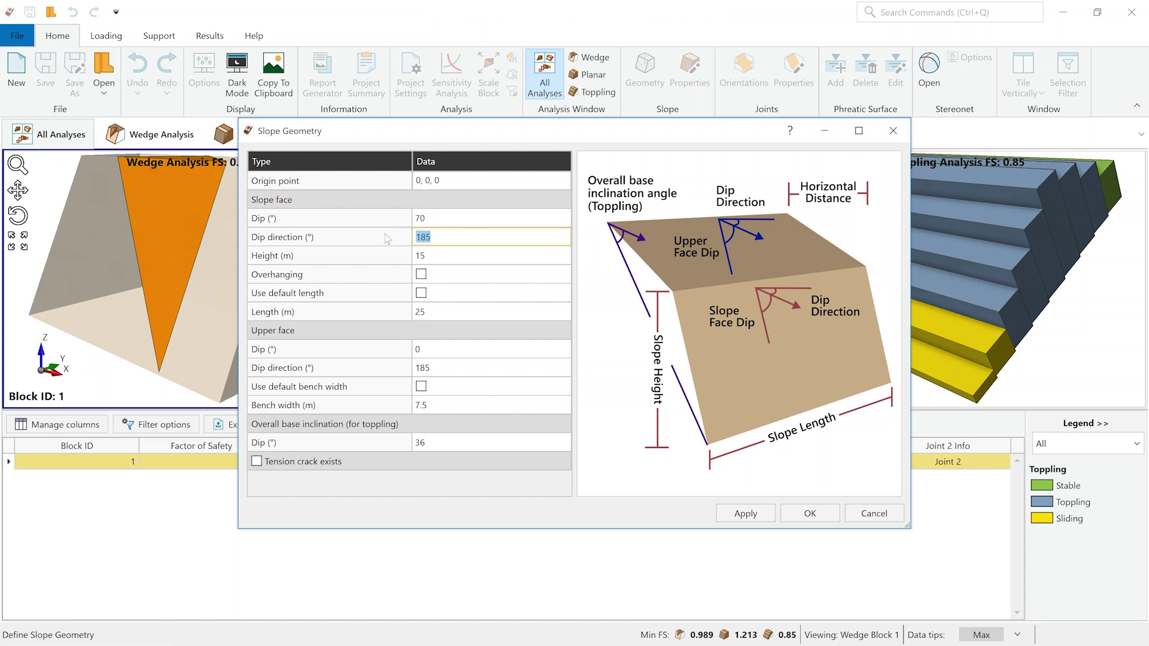
{"action": "type", "text": "0"}
{"action": "left_click", "coordinate": [428, 255]}
{"action": "type", "text": "20"}
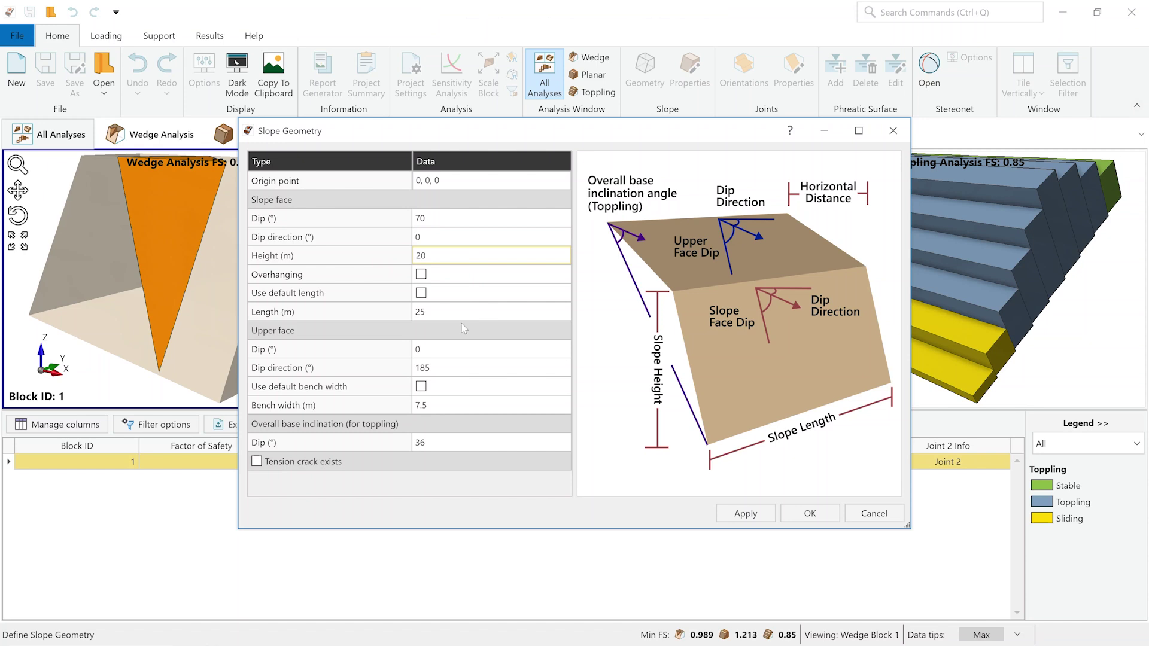
{"action": "left_click", "coordinate": [456, 312]}
{"action": "type", "text": "40"}
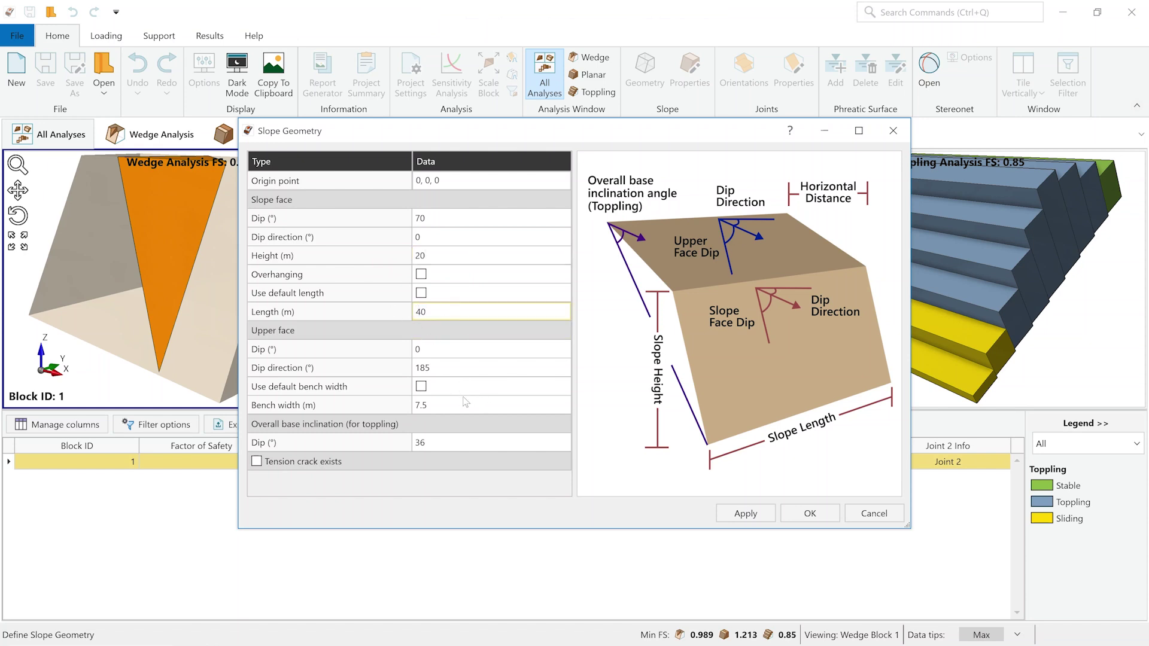
{"action": "left_click", "coordinate": [455, 366]}
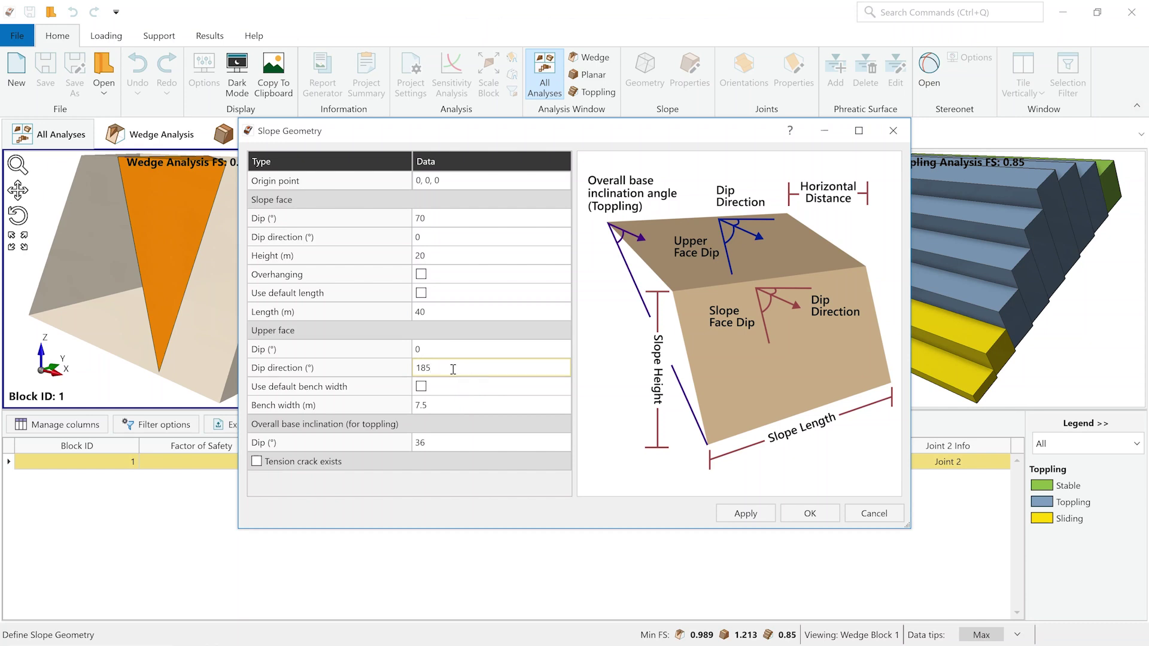
Step: Set the upper face dip direction to 0° and the bench width to 15 m, and apply
{"action": "left_click_drag", "start_coordinate": [453, 369], "coordinate": [403, 370]}
{"action": "type", "text": "0"}
{"action": "left_click_drag", "start_coordinate": [457, 406], "coordinate": [417, 425]}
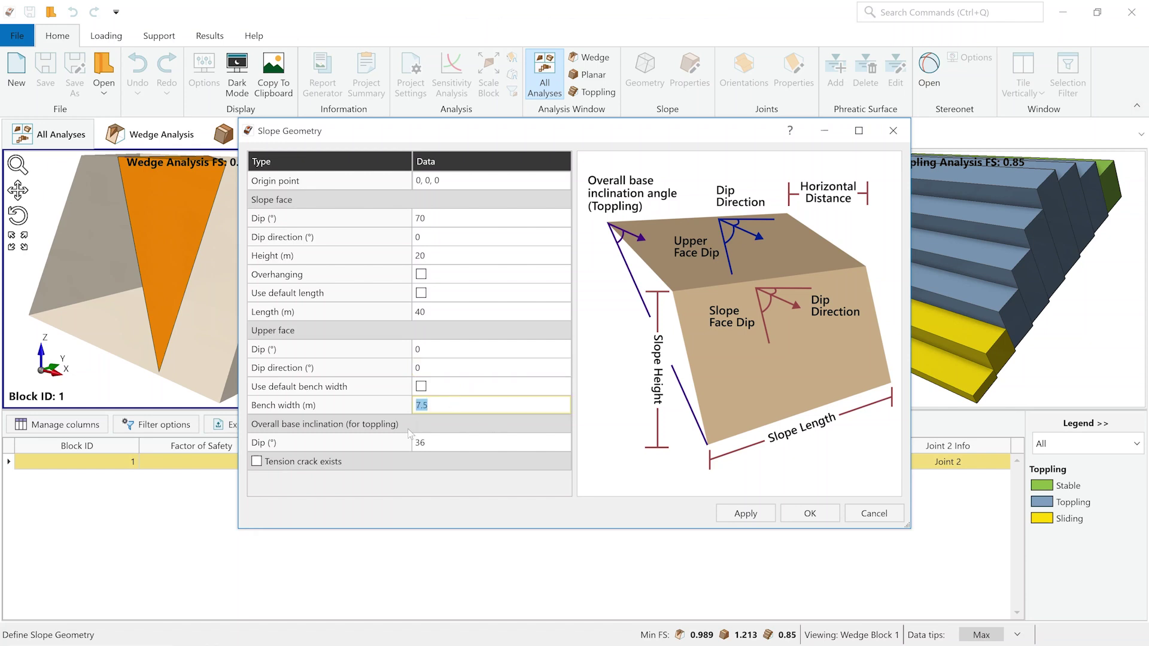
{"action": "type", "text": "15"}
{"action": "left_click", "coordinate": [812, 518]}
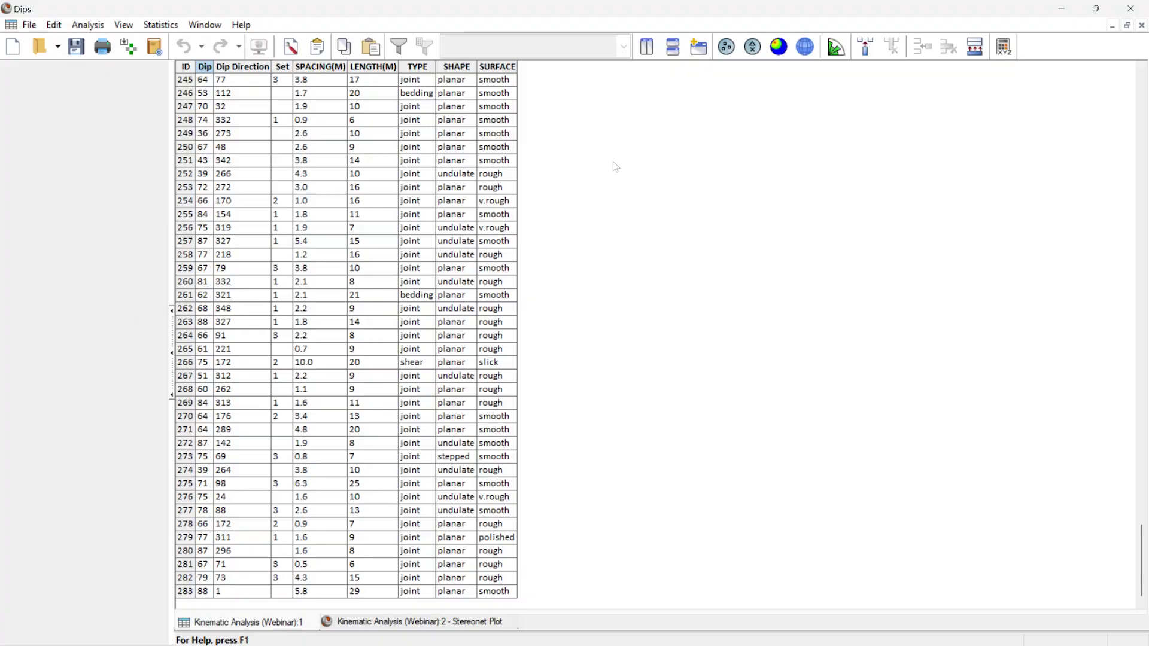
Step: Look over the Dips joint table, then show the Planar Sliding stereonet plot
{"action": "scroll", "coordinate": [539, 263], "scroll_direction": "up", "scroll_amount": 6}
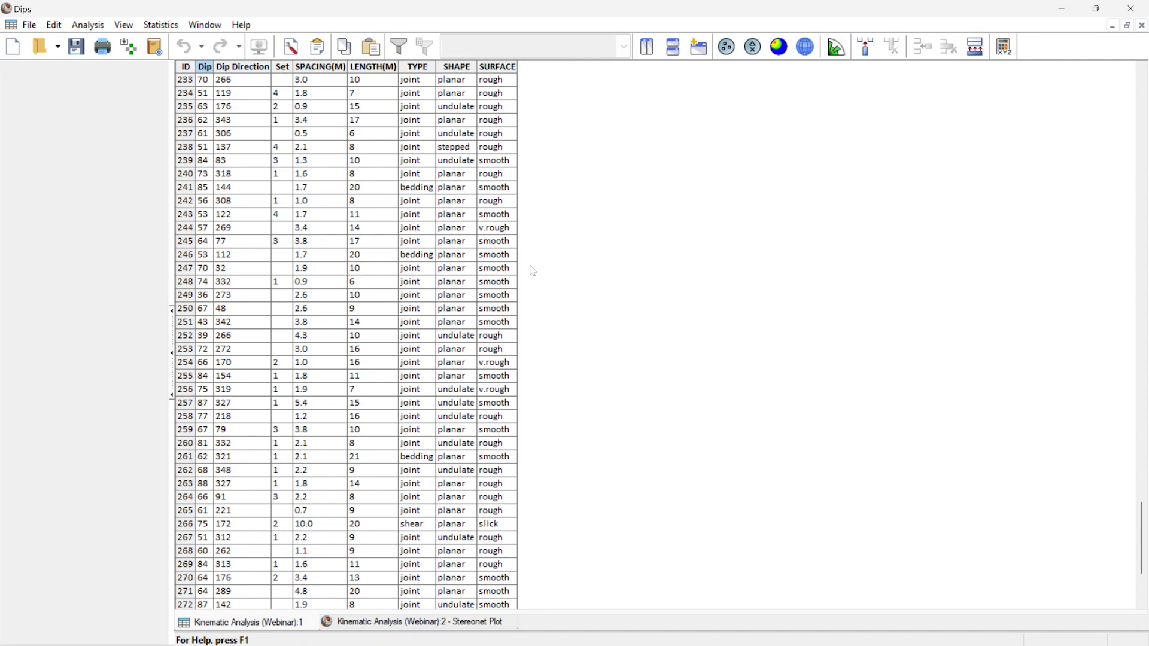
{"action": "scroll", "coordinate": [583, 244], "scroll_direction": "down", "scroll_amount": 6}
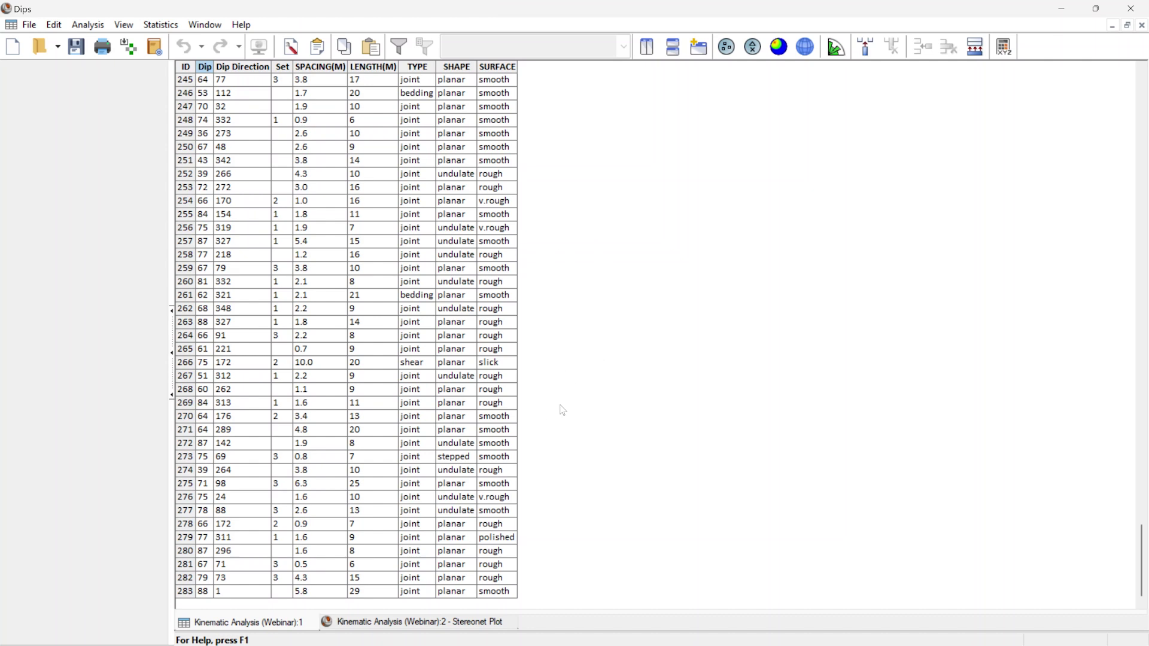
{"action": "scroll", "coordinate": [559, 436], "scroll_direction": "up", "scroll_amount": 7}
{"action": "scroll", "coordinate": [558, 443], "scroll_direction": "up", "scroll_amount": 1}
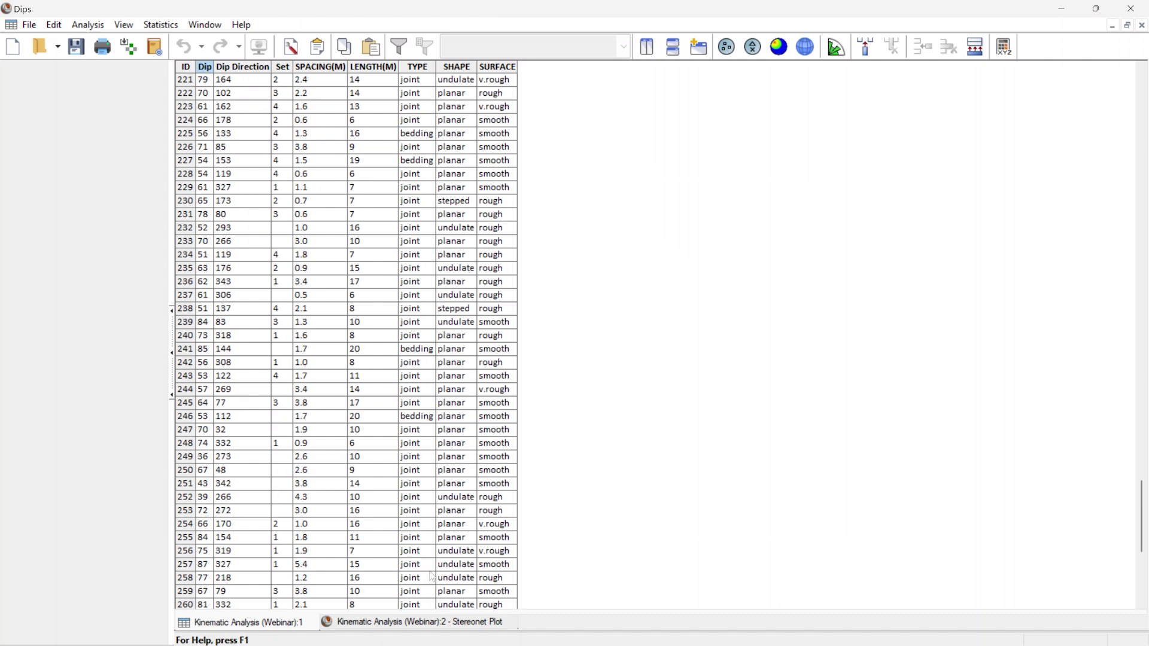
{"action": "left_click", "coordinate": [509, 622]}
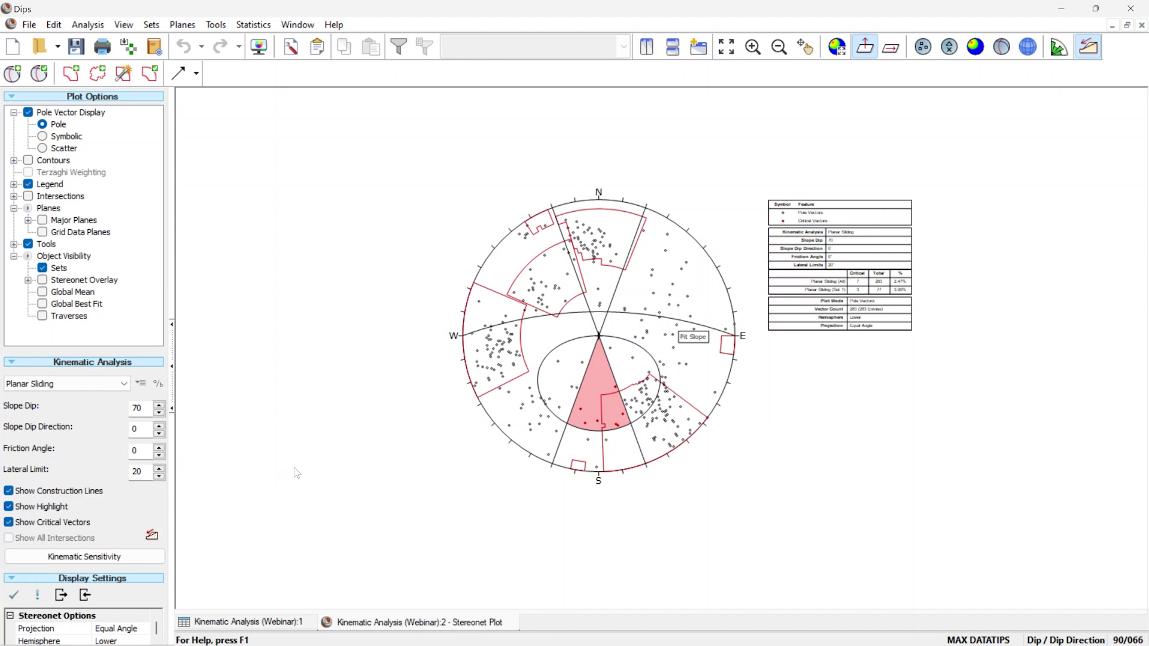
Step: Change the kinematic analysis type to Wedge Sliding to show the 13,365 critical intersections
{"action": "left_click", "coordinate": [118, 384]}
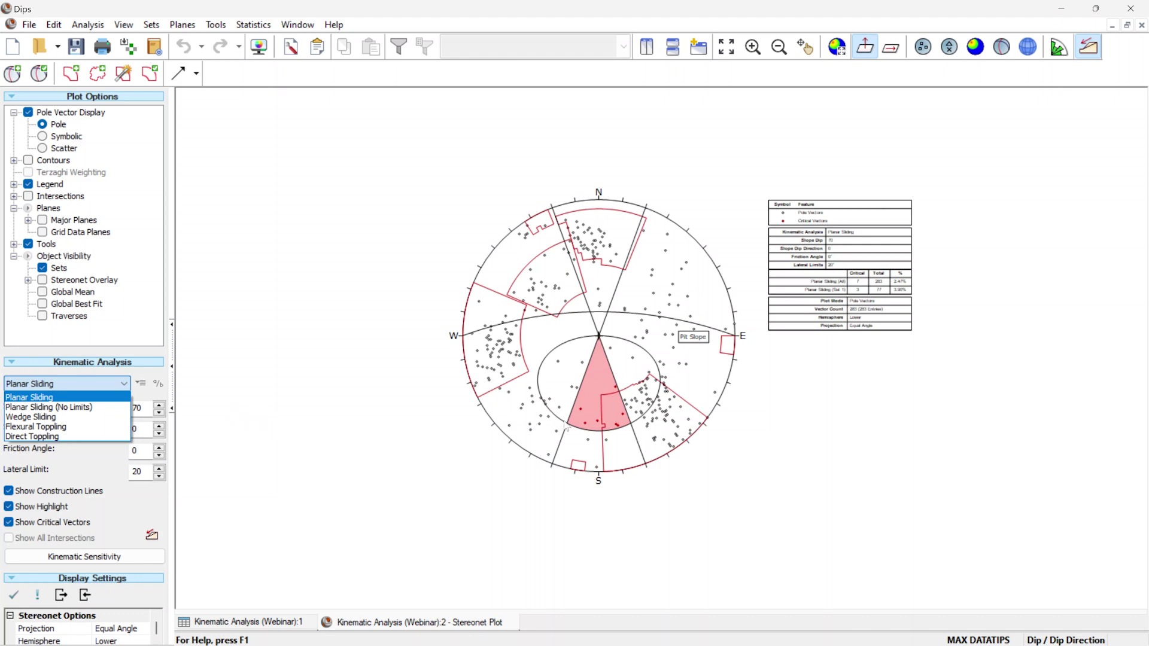
{"action": "left_click", "coordinate": [852, 447]}
{"action": "scroll", "coordinate": [754, 404], "scroll_direction": "up", "scroll_amount": 2}
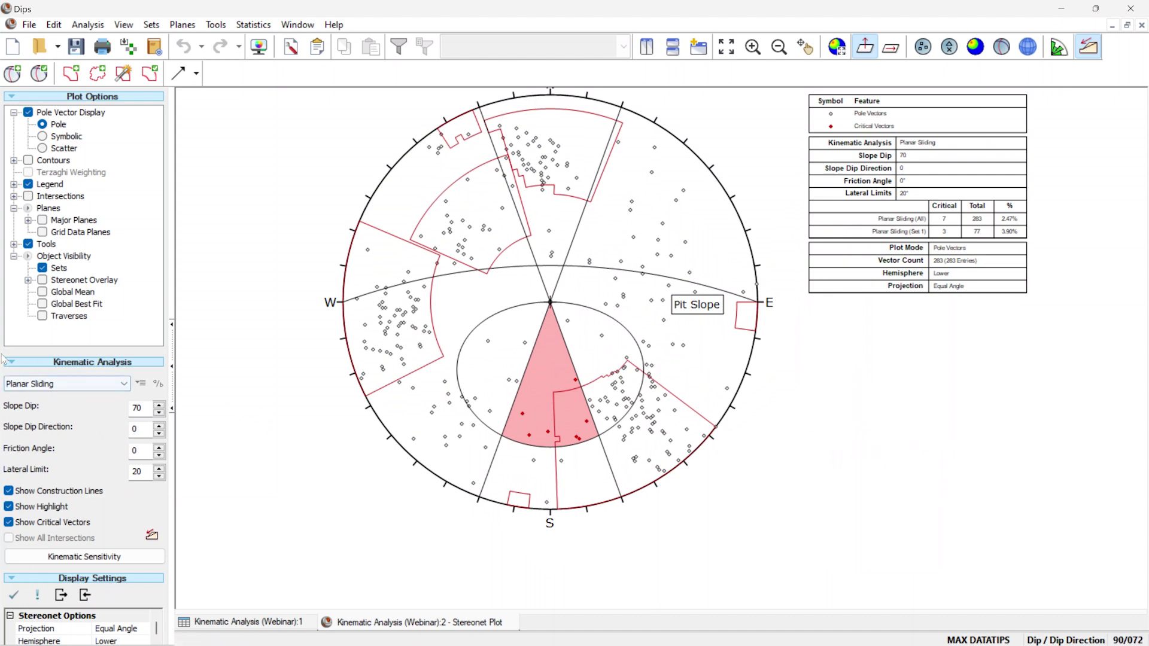
{"action": "left_click", "coordinate": [65, 383]}
{"action": "left_click", "coordinate": [36, 406]}
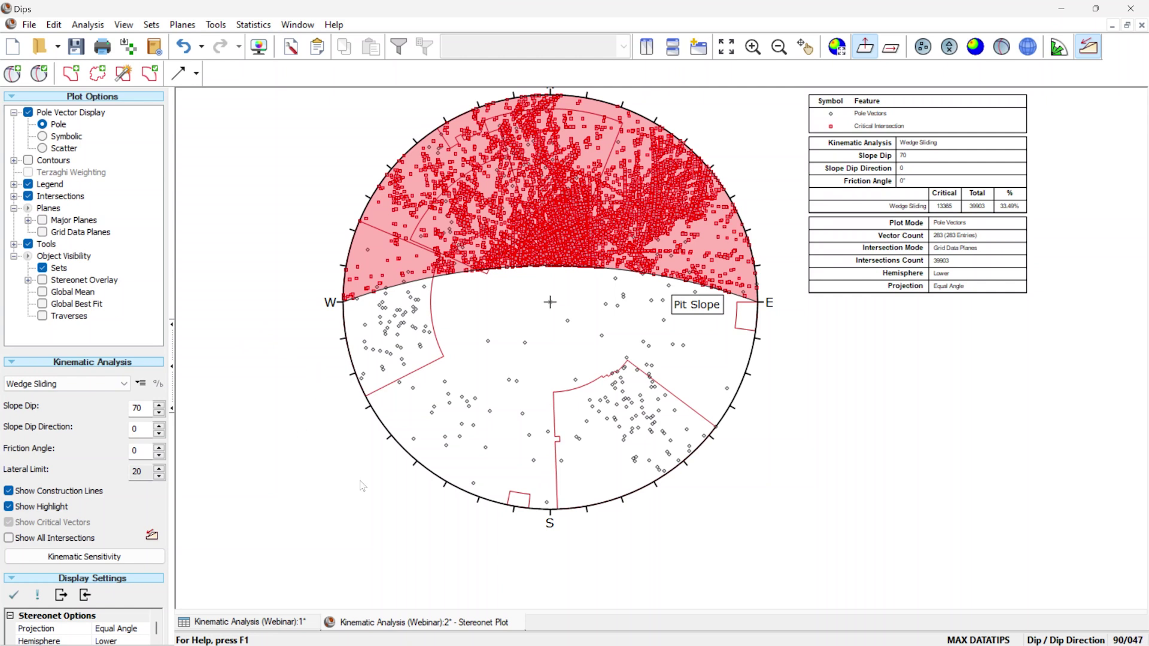
Step: Change the kinematic analysis type to Flexural Toppling
{"action": "left_click", "coordinate": [83, 383]}
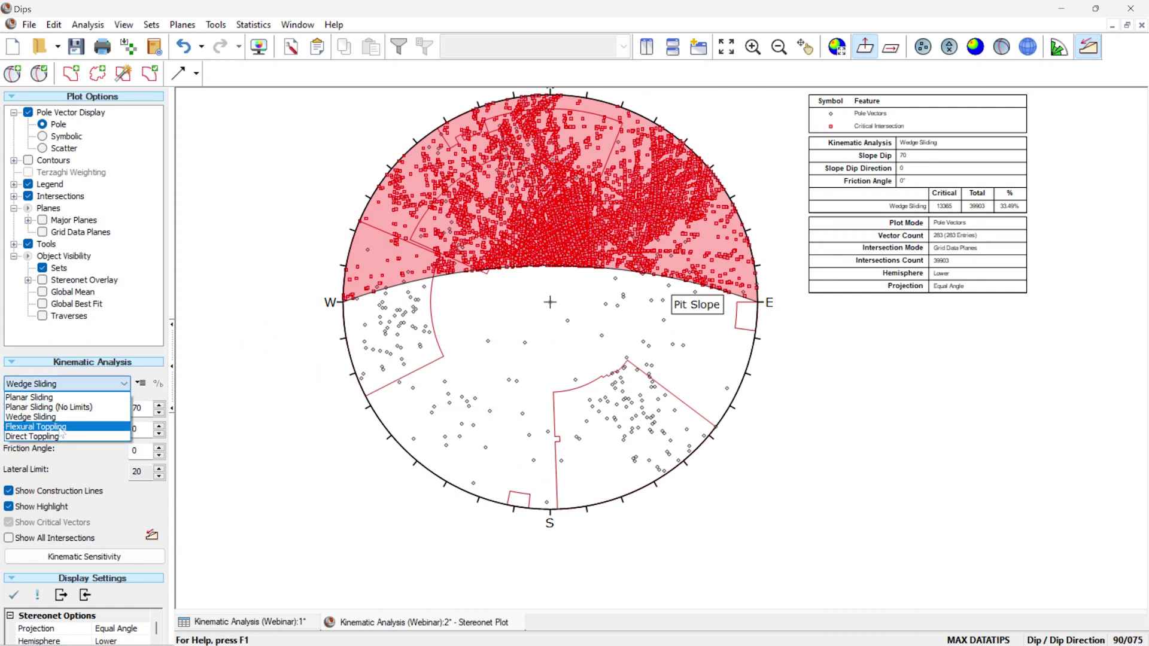
{"action": "left_click", "coordinate": [62, 428]}
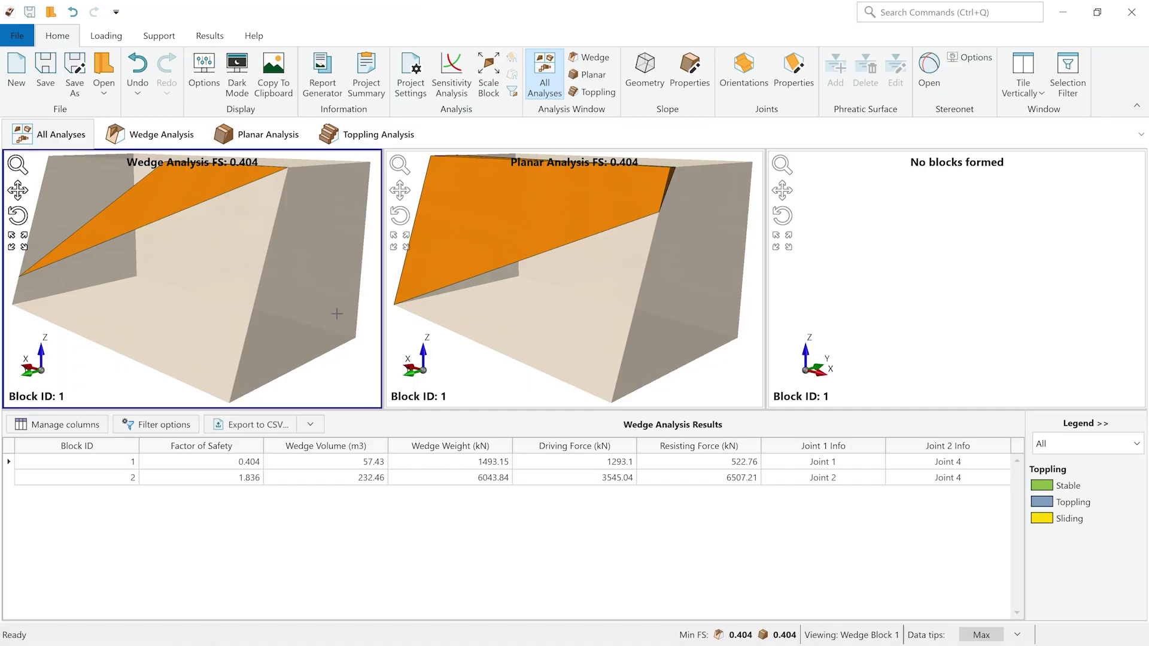
Step: Import the 283 joint orientations from the Kinematic Analysis (Webinar) Dips file and recompute
{"action": "left_click", "coordinate": [752, 77]}
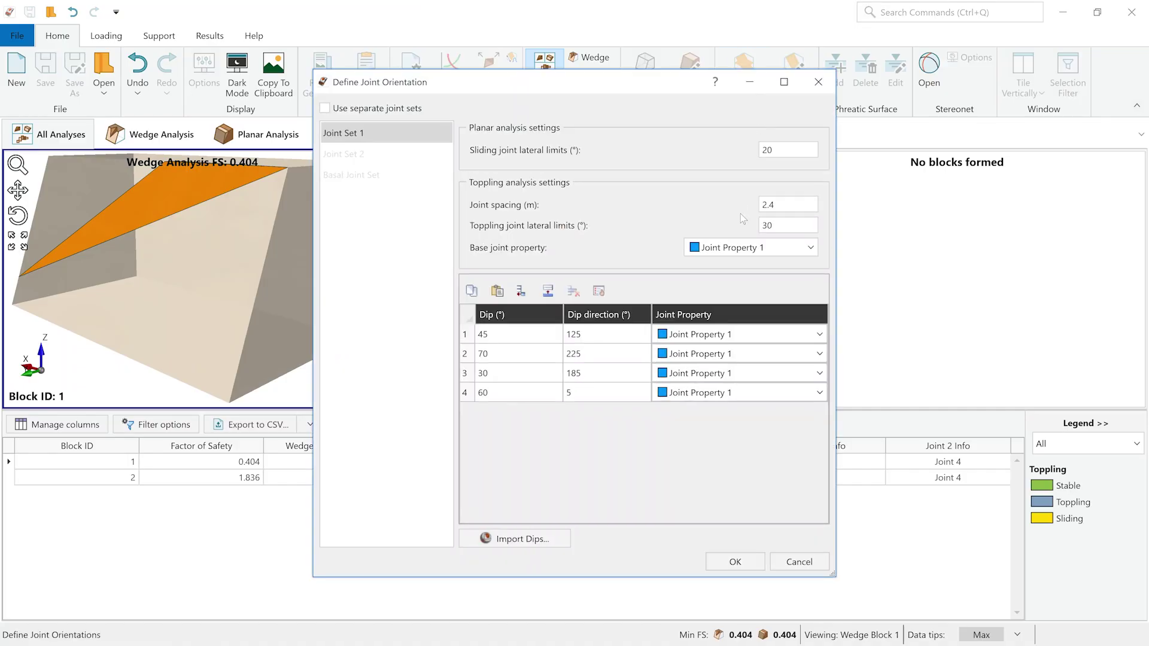
{"action": "left_click", "coordinate": [529, 545]}
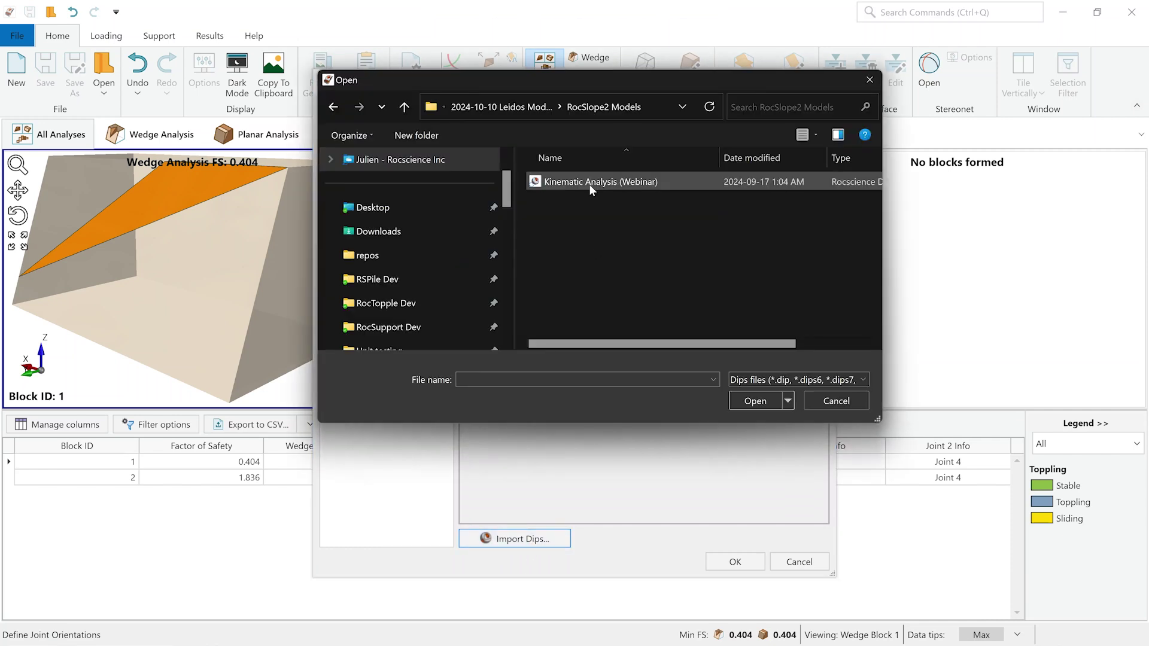
{"action": "double_click", "coordinate": [589, 182]}
{"action": "left_click", "coordinate": [585, 364]}
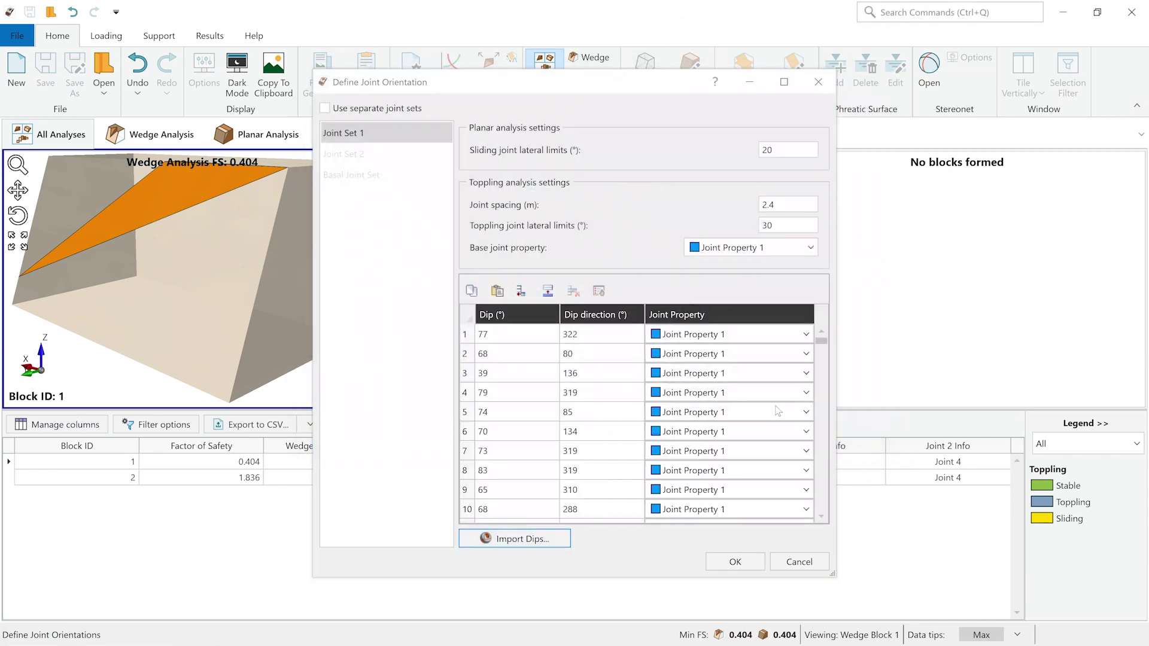
{"action": "left_click_drag", "start_coordinate": [821, 341], "coordinate": [814, 443]}
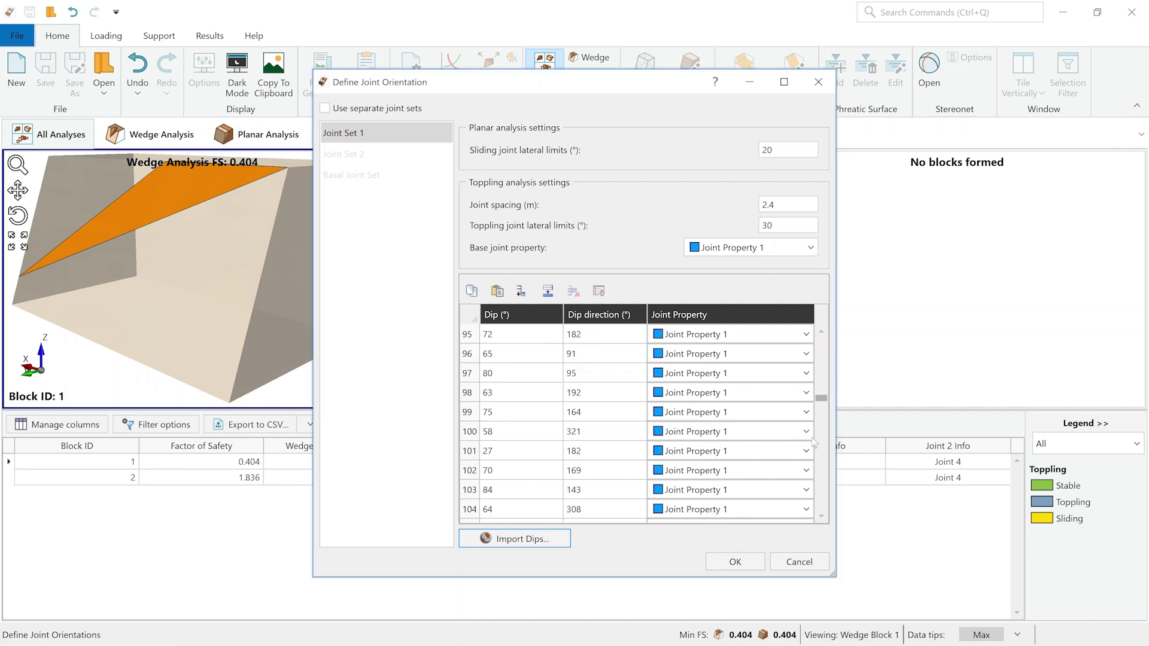
{"action": "left_click_drag", "start_coordinate": [822, 399], "coordinate": [760, 540]}
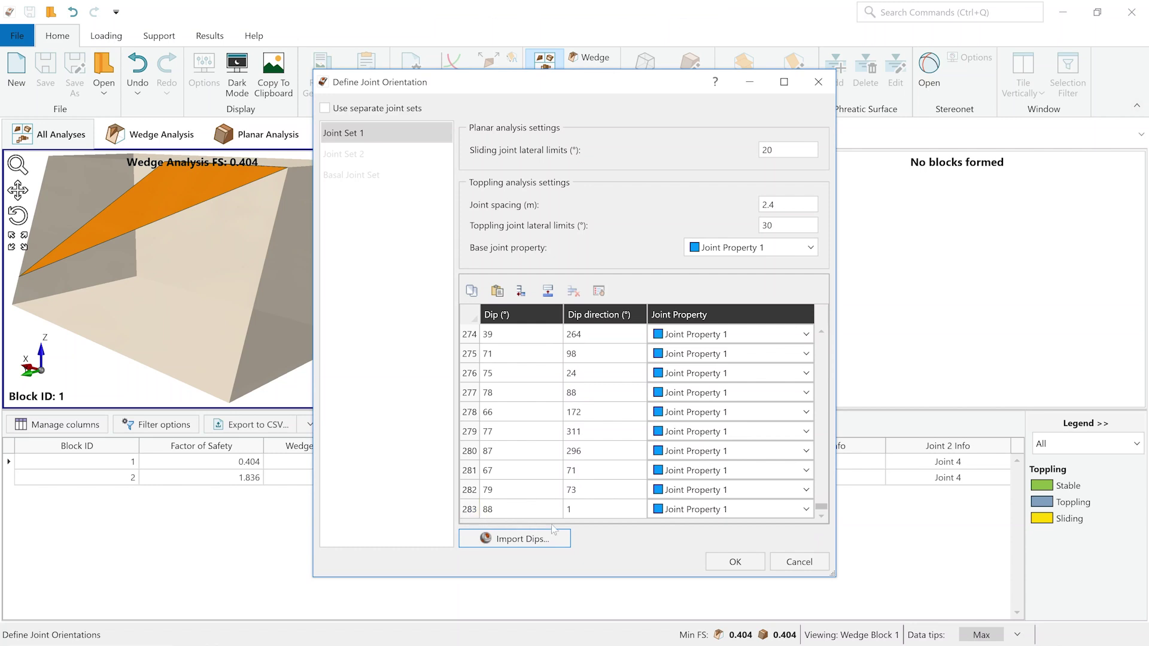
{"action": "left_click", "coordinate": [735, 566]}
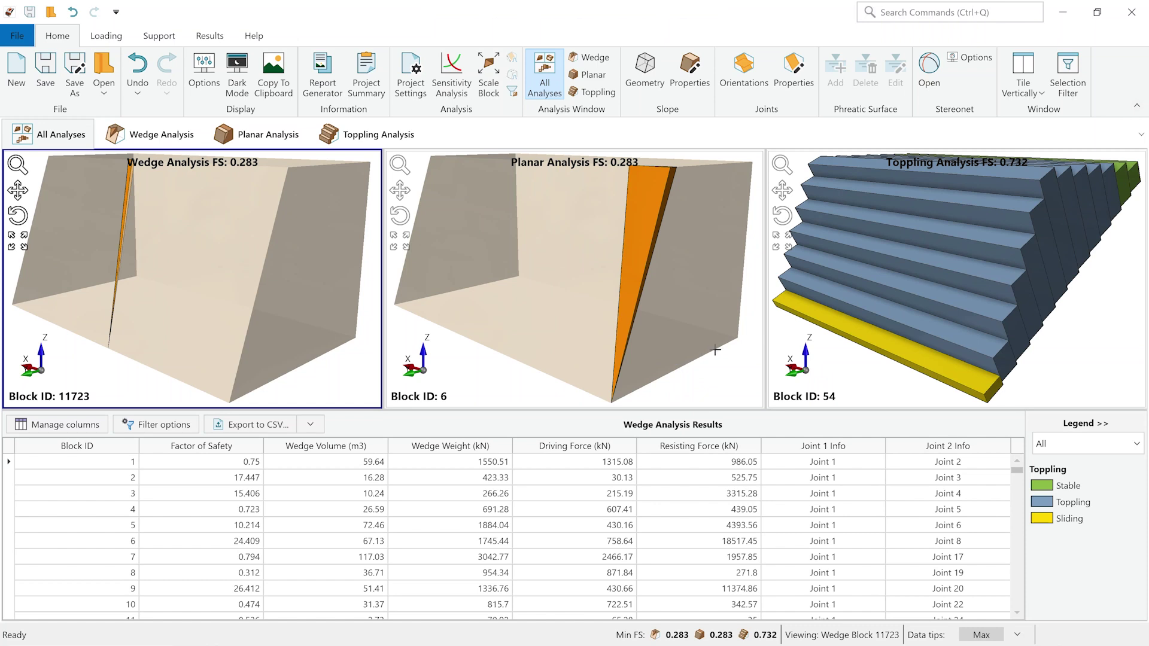
Step: Scroll to the end of the wedge results and select block 13216
{"action": "scroll", "coordinate": [626, 530], "scroll_direction": "down", "scroll_amount": 10}
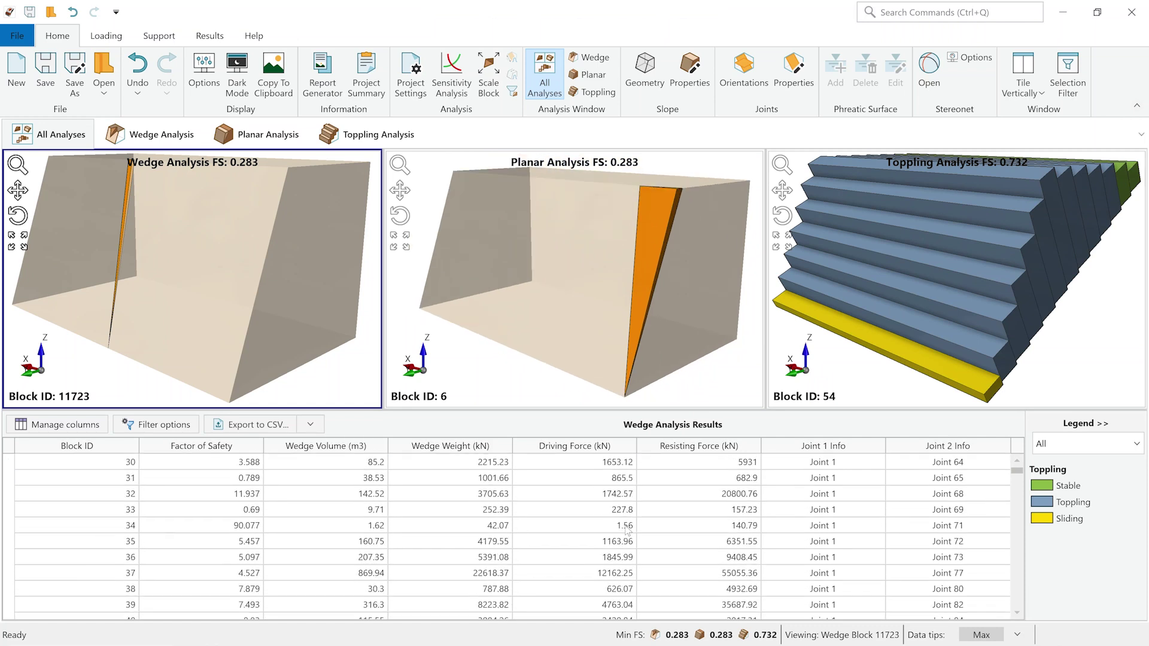
{"action": "scroll", "coordinate": [627, 530], "scroll_direction": "down", "scroll_amount": 1}
{"action": "scroll", "coordinate": [272, 539], "scroll_direction": "down", "scroll_amount": 3}
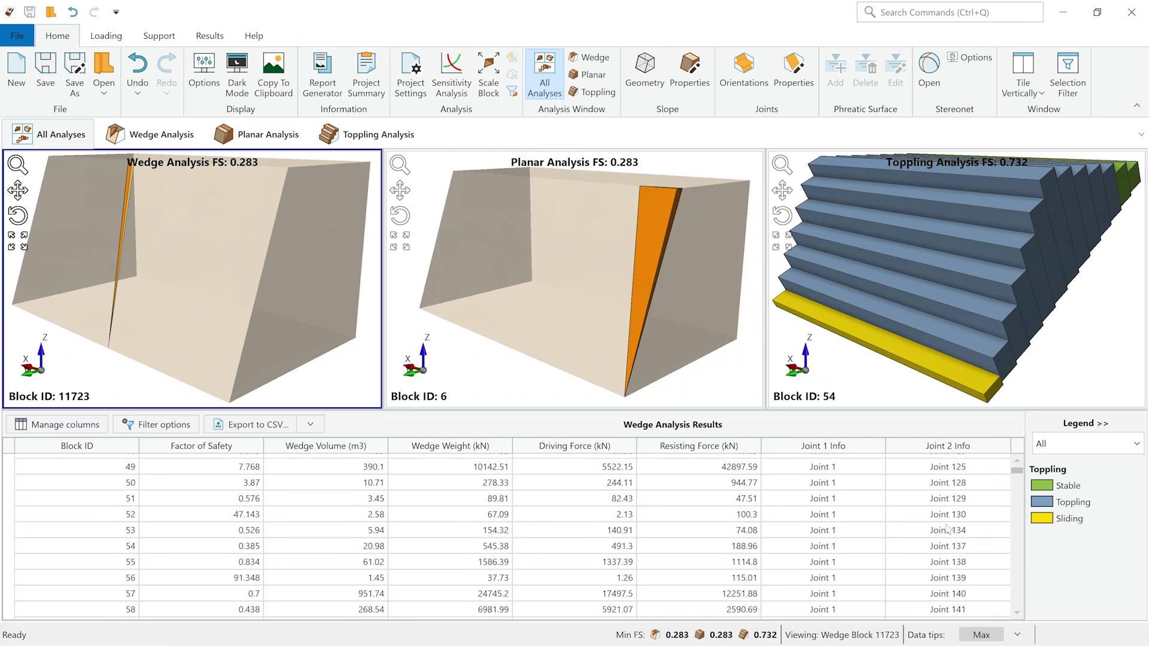
{"action": "left_click_drag", "start_coordinate": [1016, 473], "coordinate": [1001, 625]}
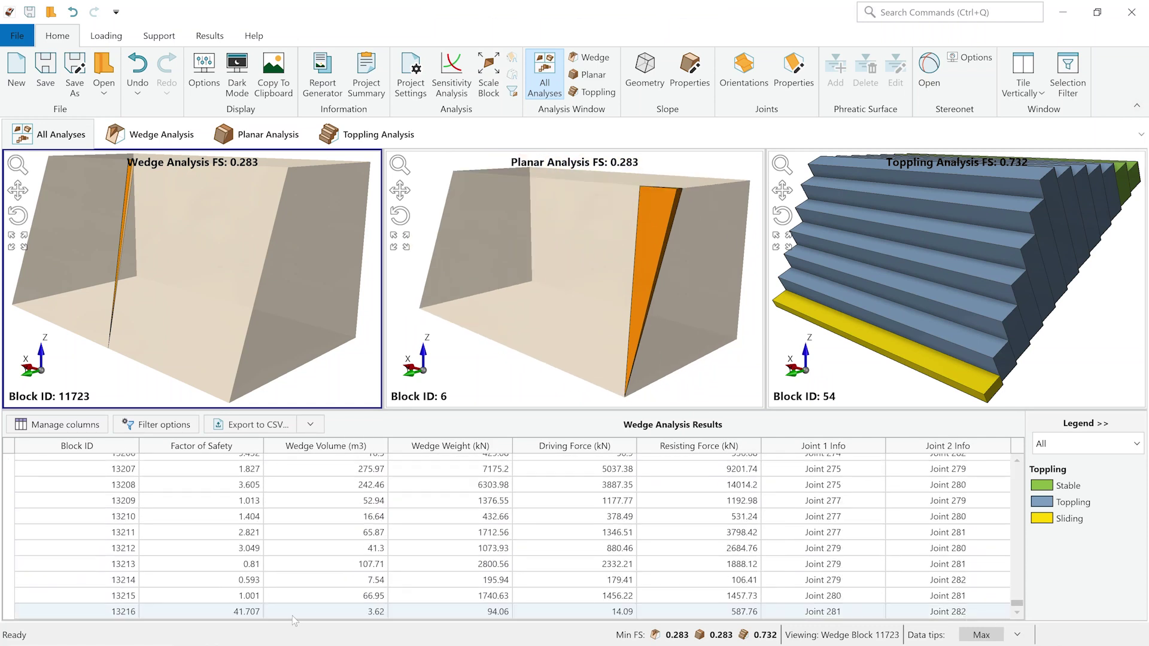
{"action": "left_click", "coordinate": [196, 612]}
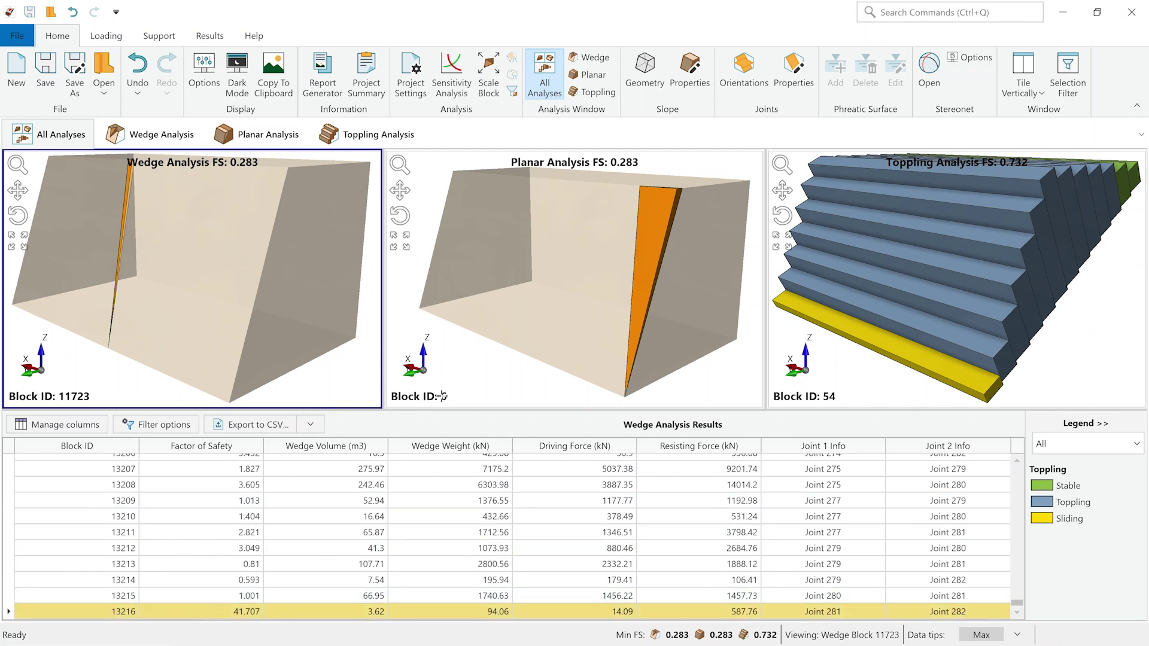
Step: Show the planar results, then browse the toppling table of 57 blocks
{"action": "left_click", "coordinate": [473, 367]}
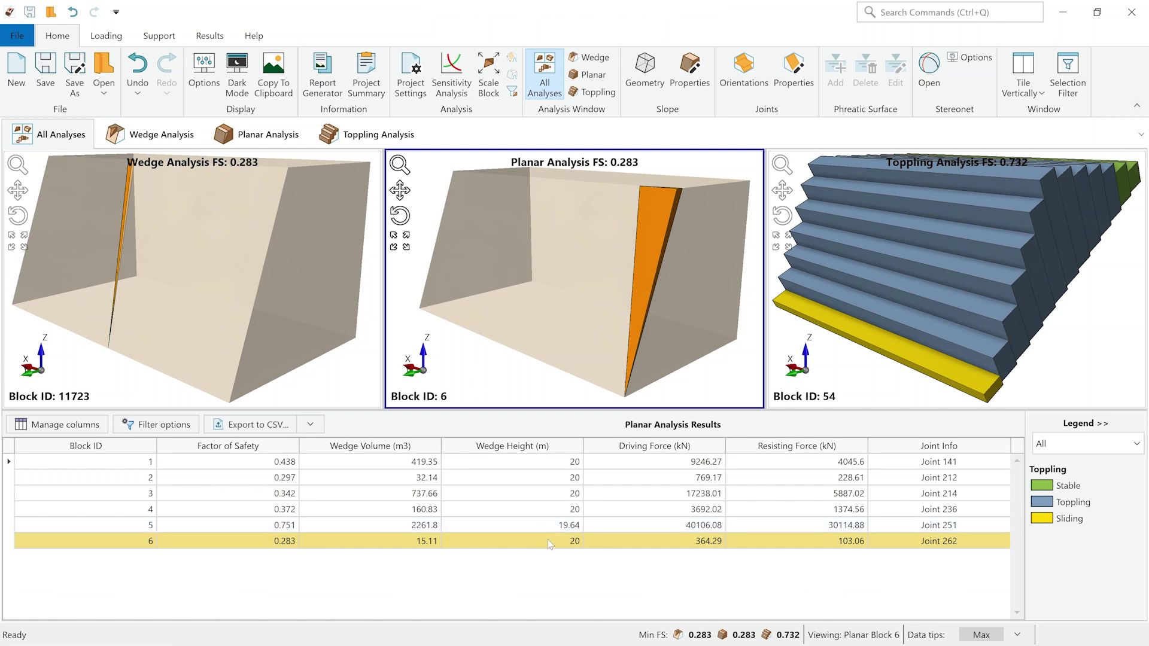
{"action": "left_click", "coordinate": [852, 362]}
{"action": "scroll", "coordinate": [1003, 501], "scroll_direction": "down", "scroll_amount": 3}
{"action": "scroll", "coordinate": [763, 571], "scroll_direction": "down", "scroll_amount": 13}
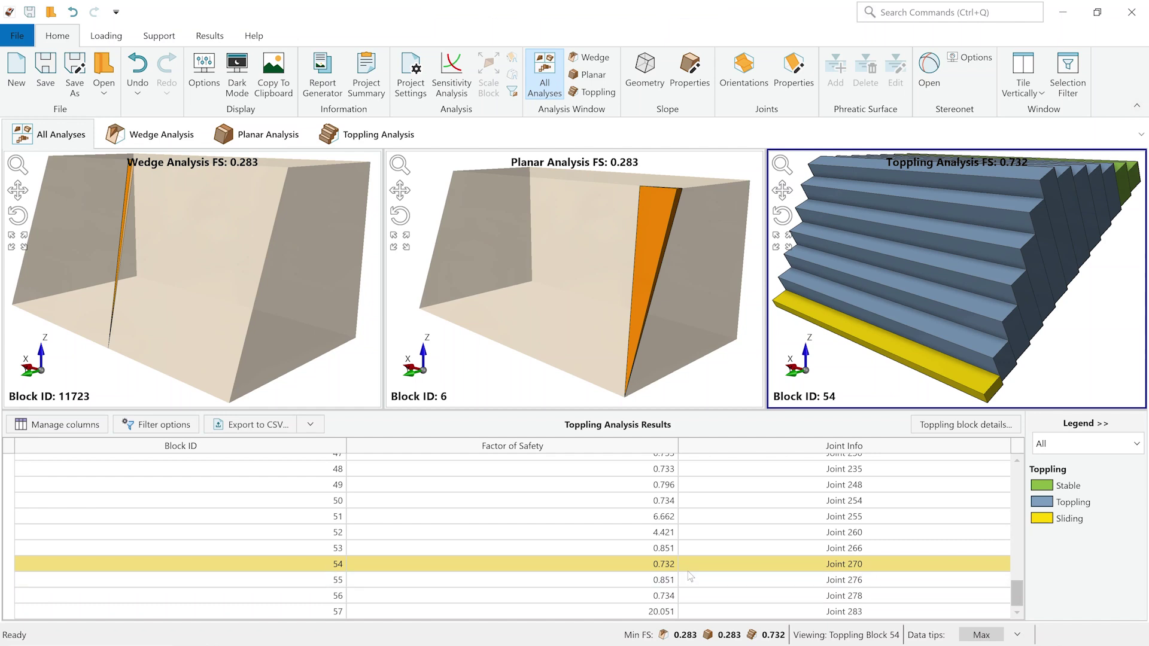
{"action": "scroll", "coordinate": [568, 576], "scroll_direction": "up", "scroll_amount": 9}
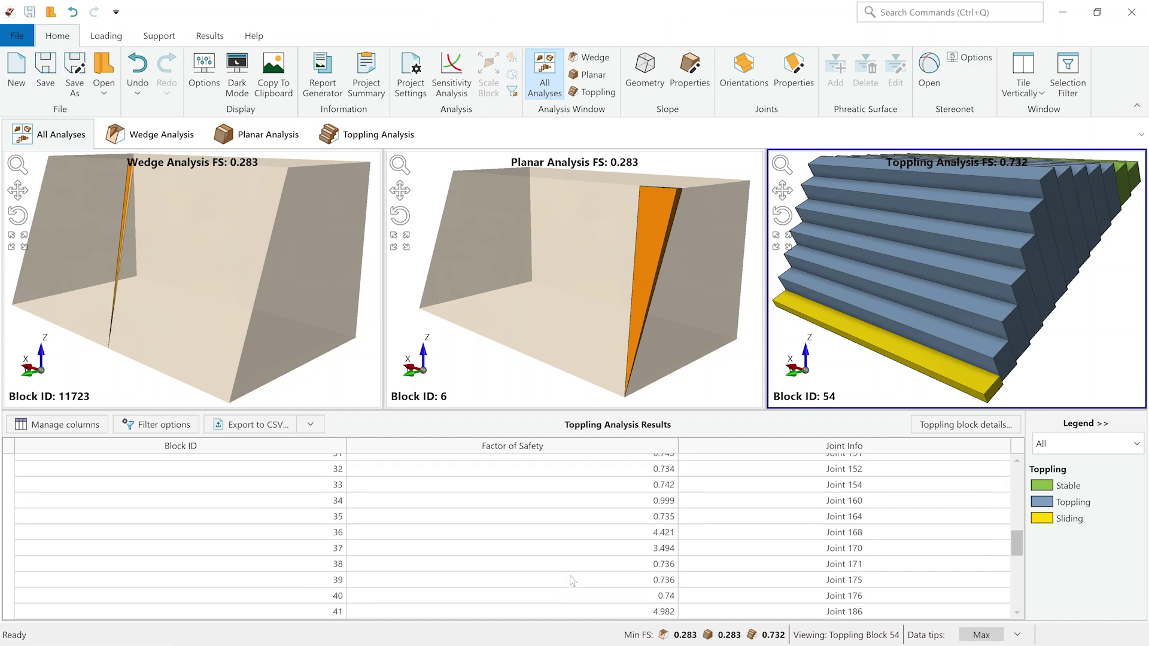
{"action": "scroll", "coordinate": [572, 580], "scroll_direction": "up", "scroll_amount": 7}
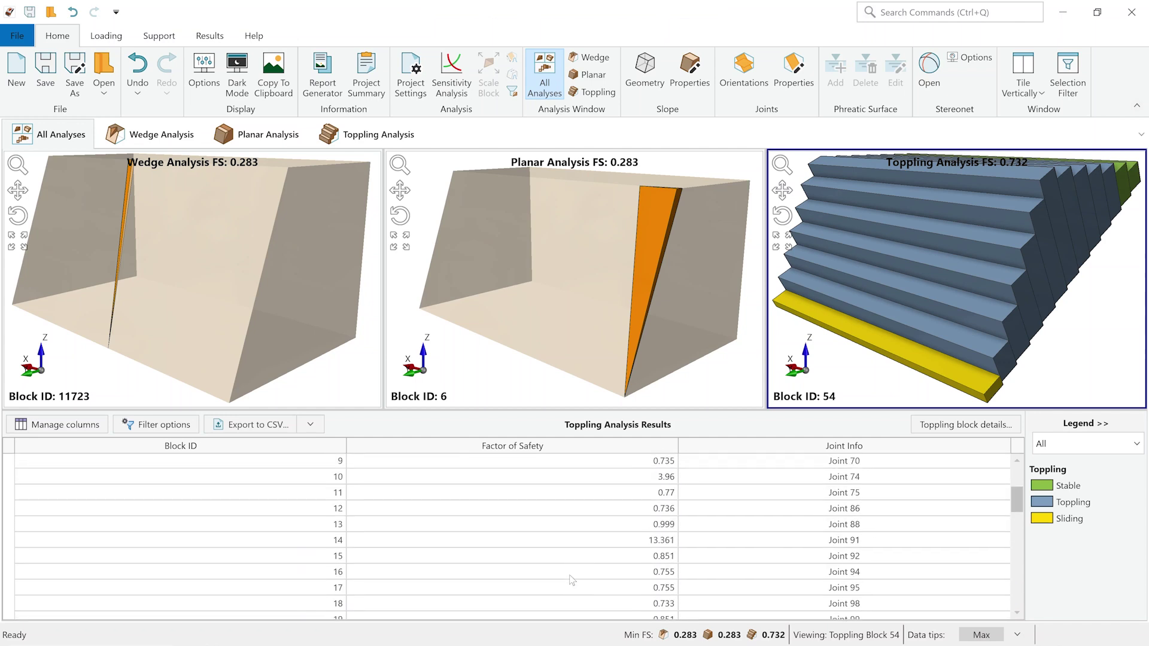